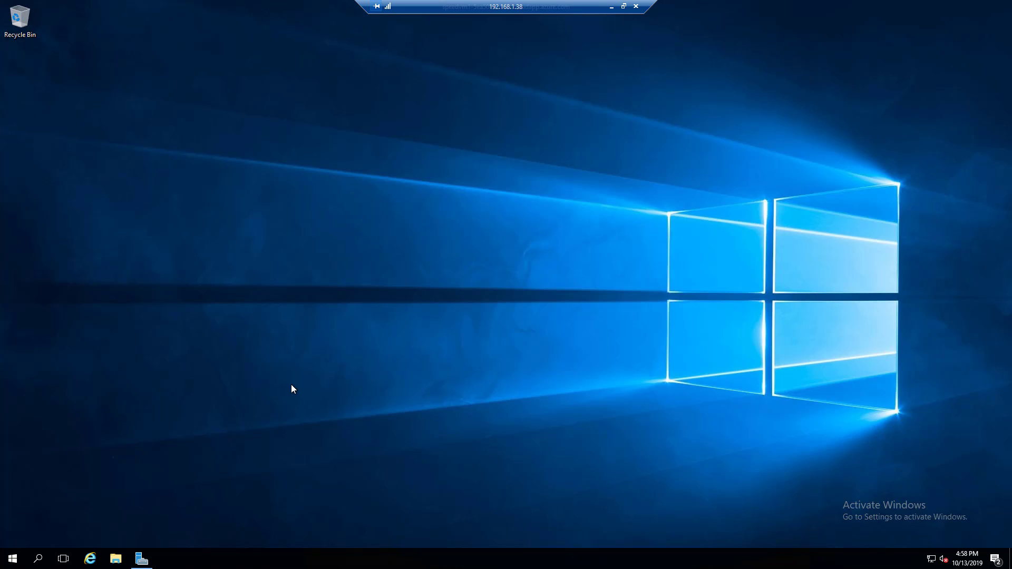
Step: Search the Start menu for 'cmnd' and run Command Prompt as administrator
click(12, 559)
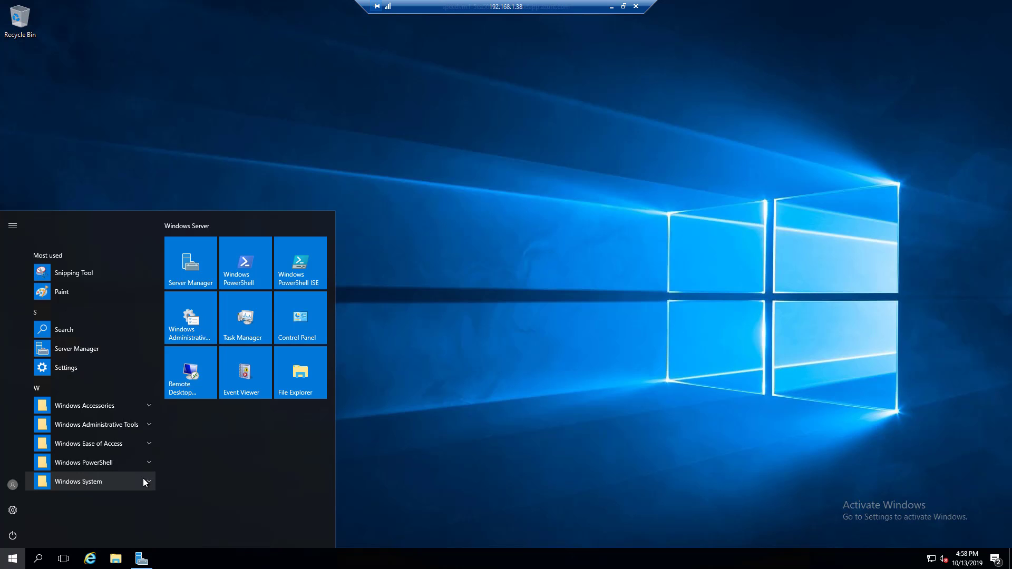
text(cmnd)
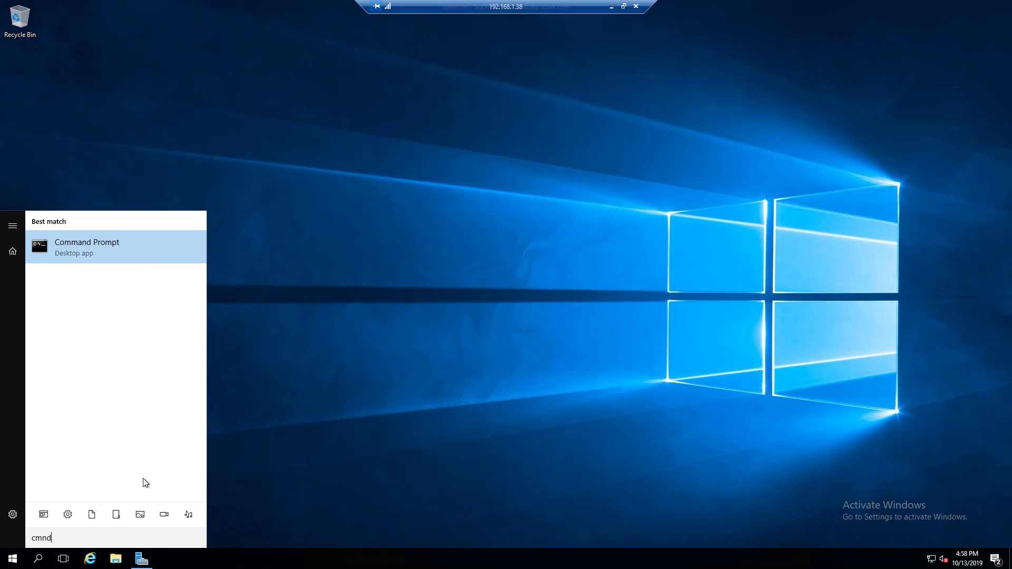
right_click(104, 249)
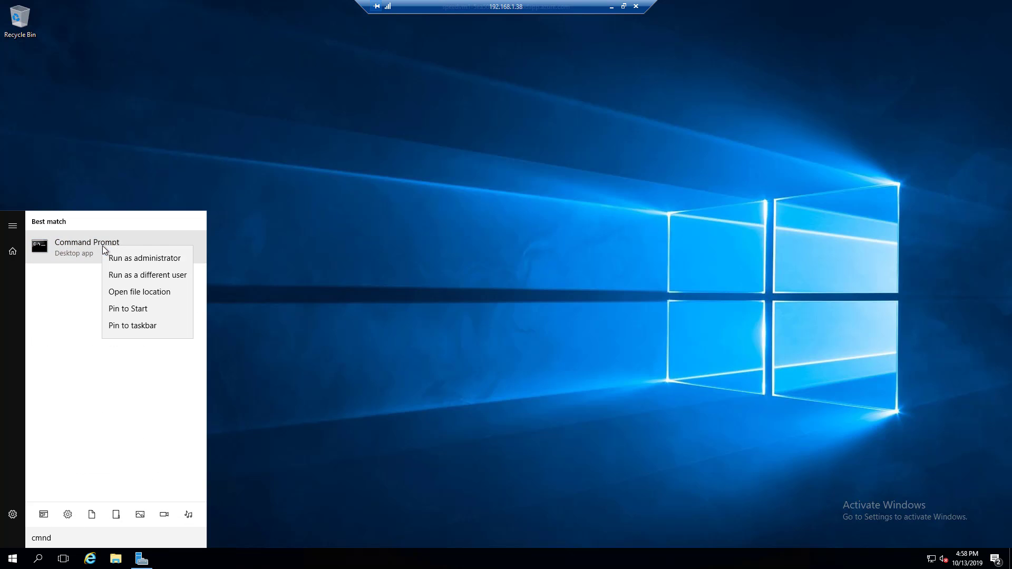
click(162, 263)
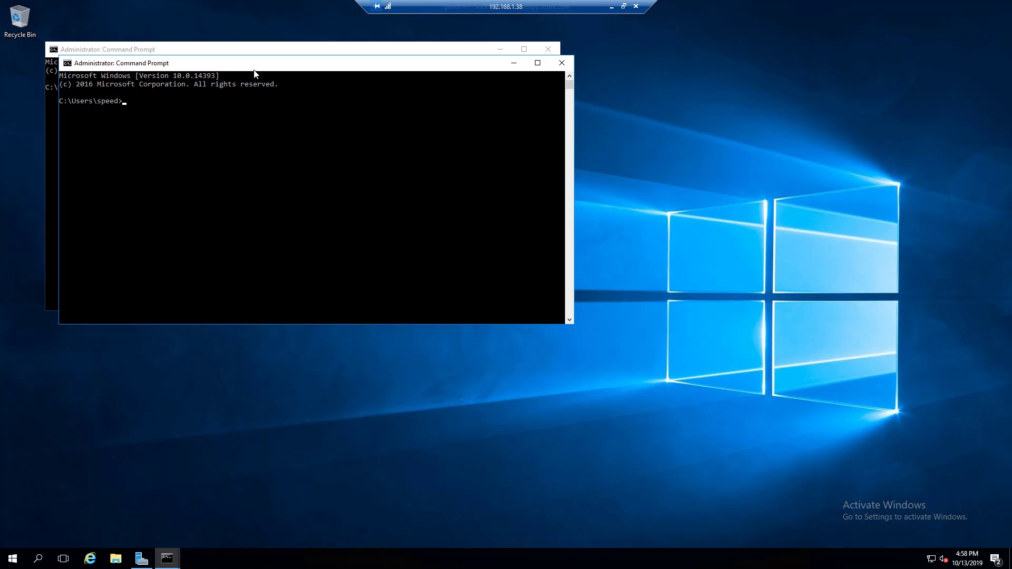
Step: Move the console window aside, then change into C:\Windows and then its System folder
drag(230, 66, 485, 99)
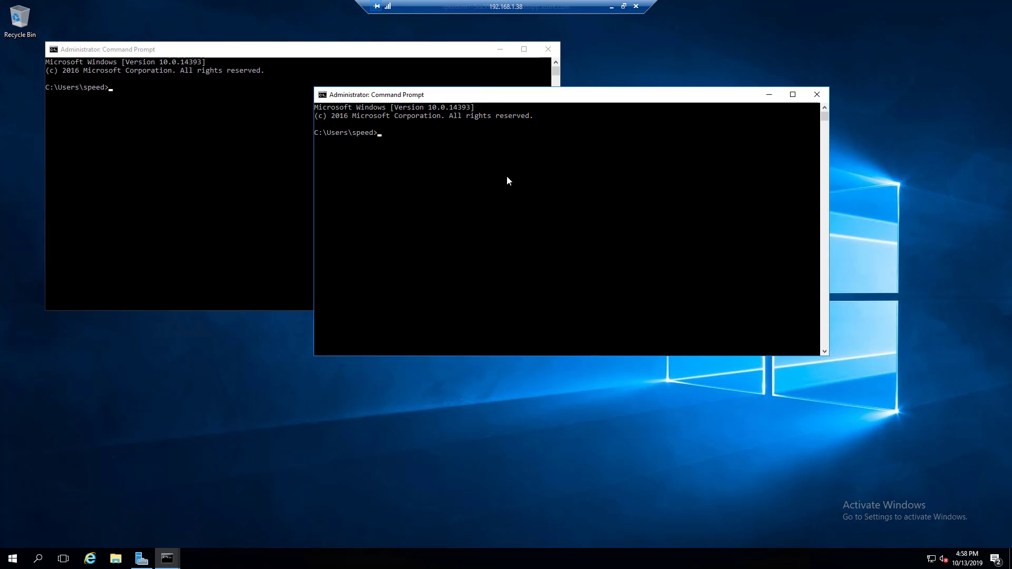
text(cd \)
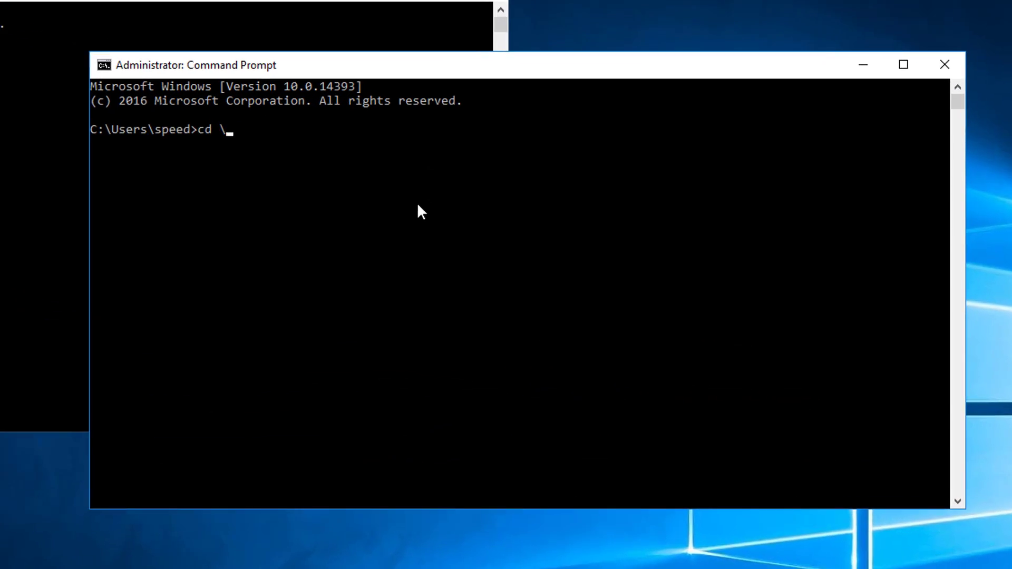
text(wind)
key(Tab)
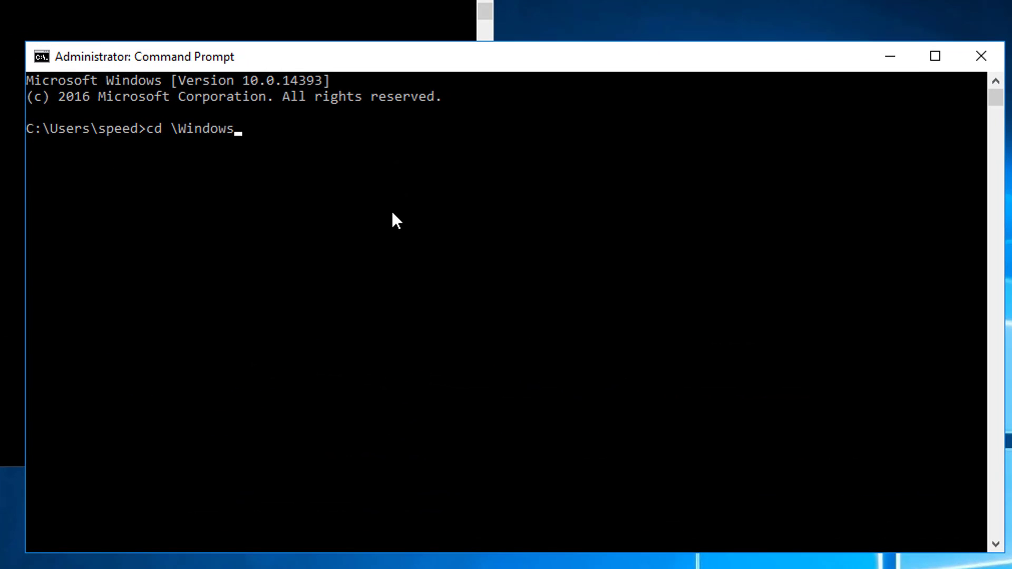
key(Return)
text(cd sys)
key(Tab)
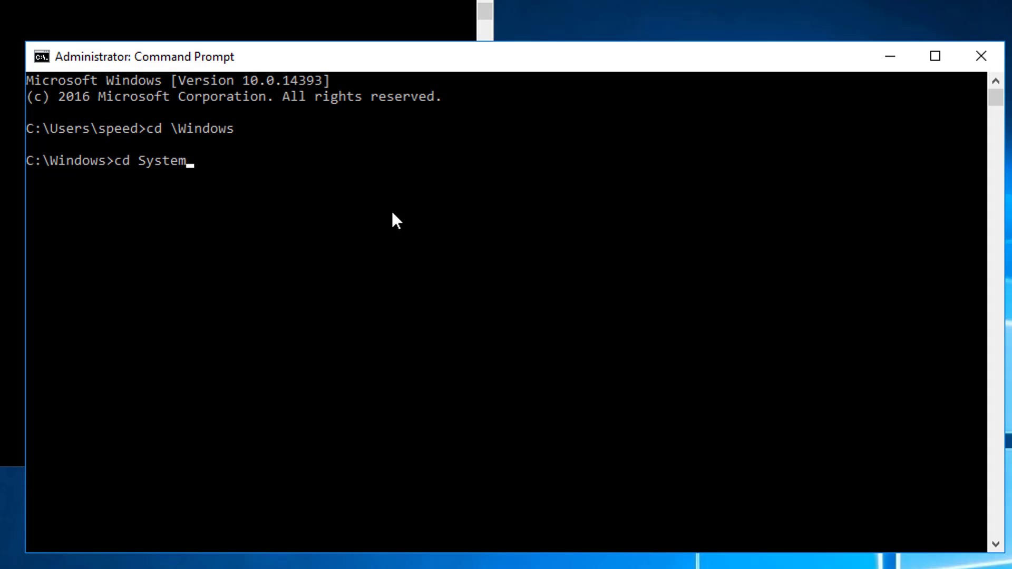
key(Return)
Step: Go back up to C:\Windows and enter 'cd System32', fixing the typos
text(cd..)
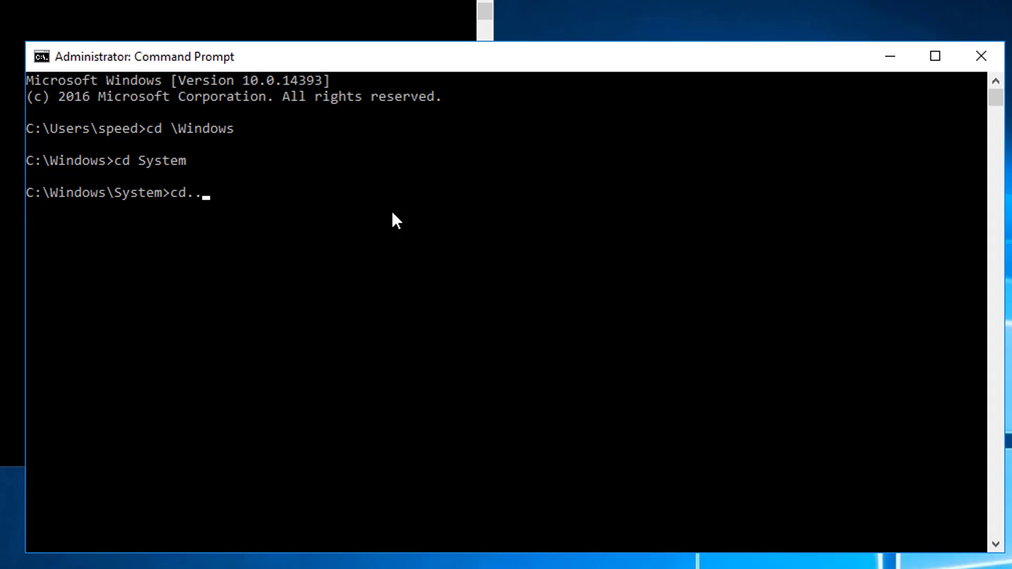
key(Return)
text(cd ssys)
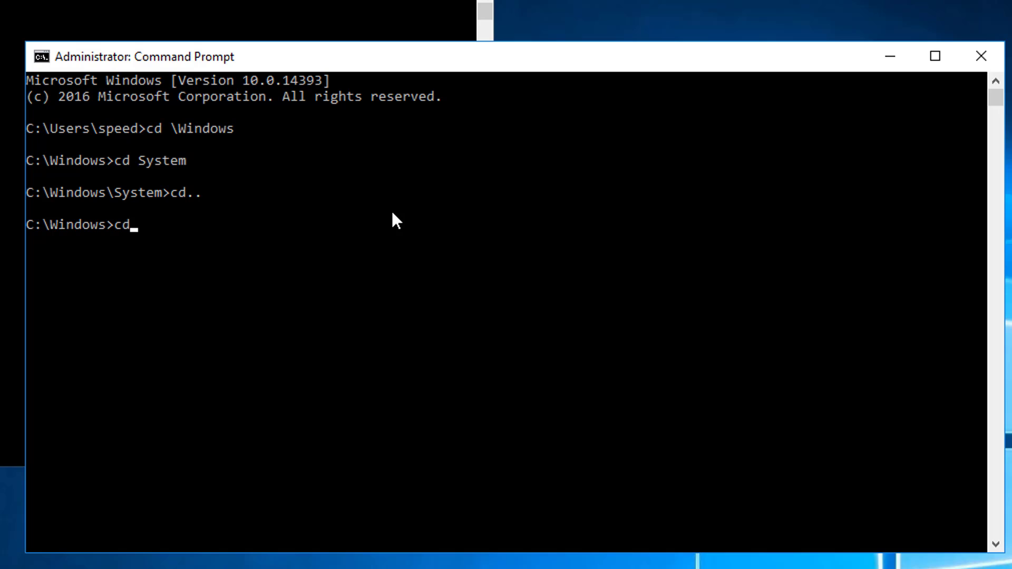
key(BackSpace)
key(BackSpace)
key(BackSpace)
text(ysst)
key(BackSpace)
key(BackSpace)
key(Tab)
key(Tab)
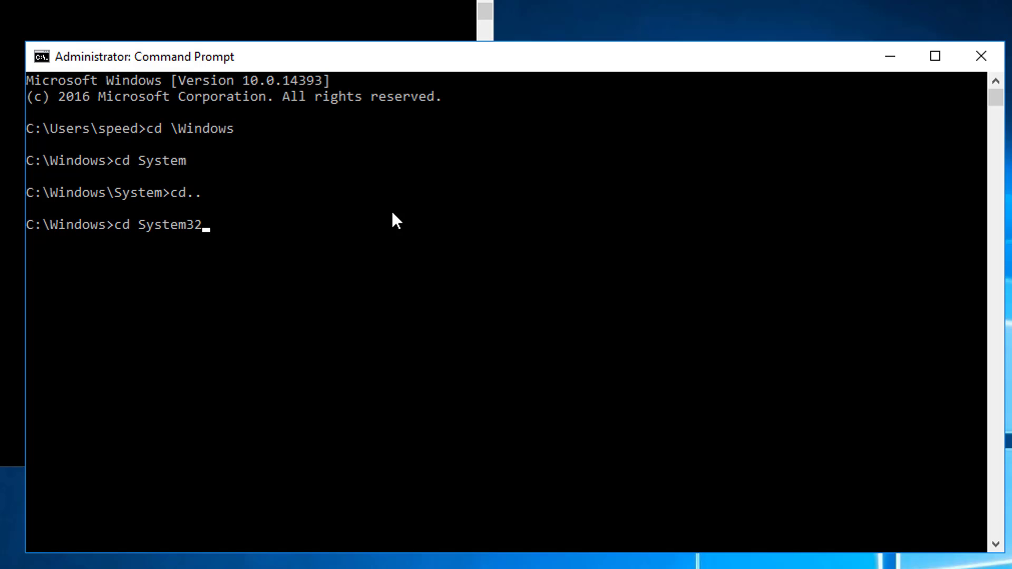
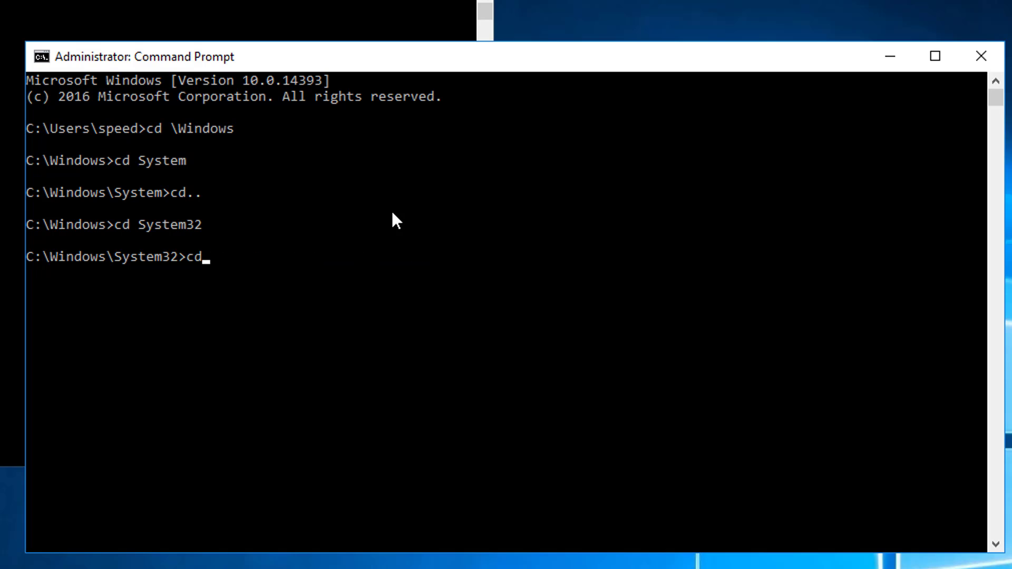
Step: Change into C:\Windows\System32\Sysprep and launch sysprep.exe
text(sysp)
key(Tab)
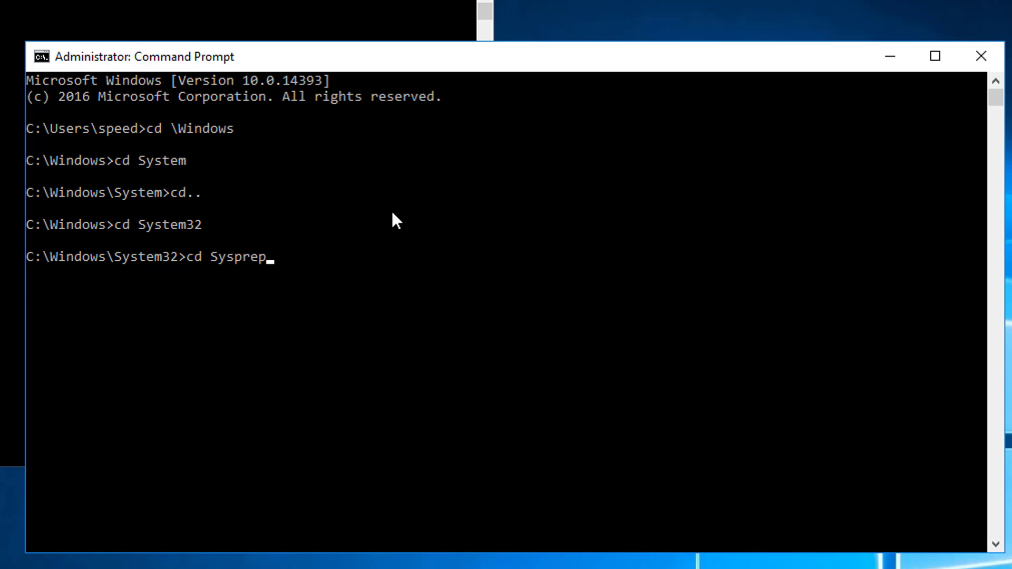
key(Return)
text(sysprep.exe)
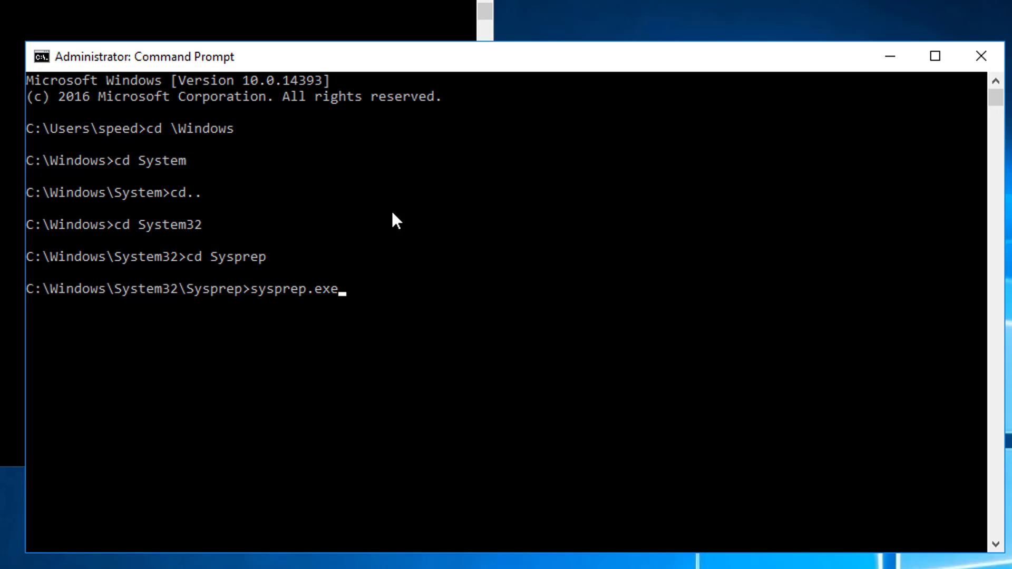
key(Return)
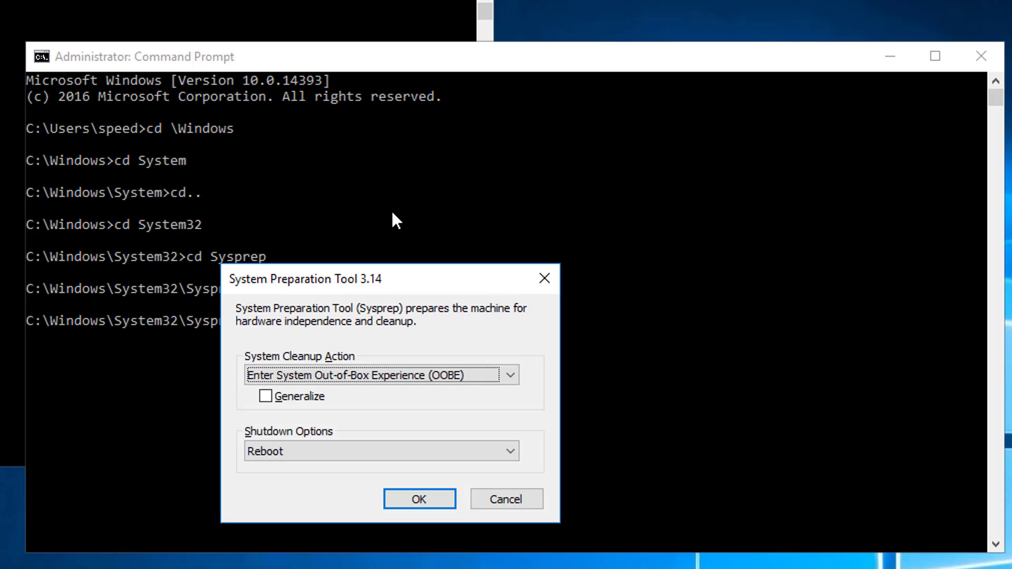
Step: Run Sysprep with Generalize ticked and Shutdown as the shutdown option
drag(401, 280, 432, 175)
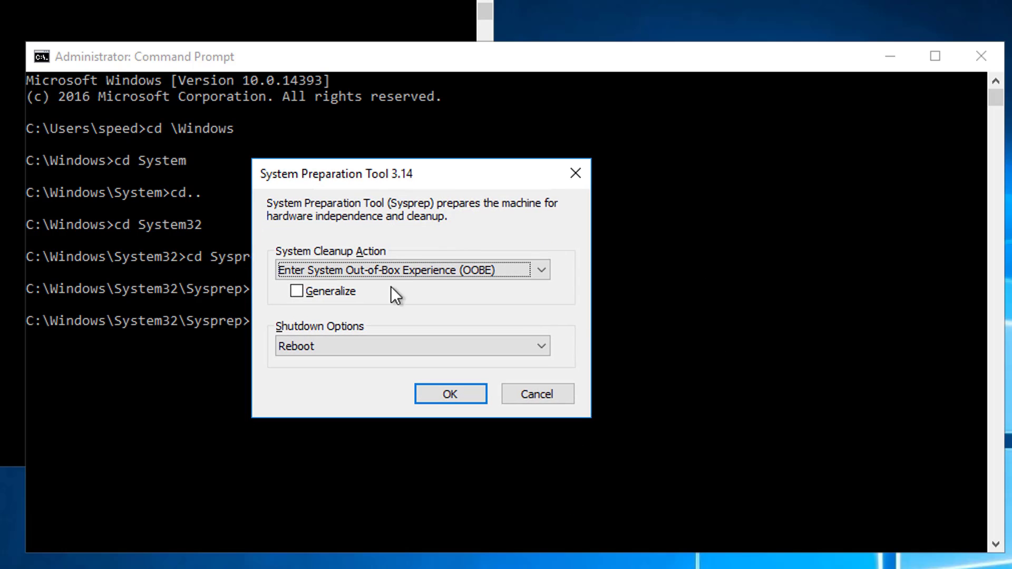
click(327, 299)
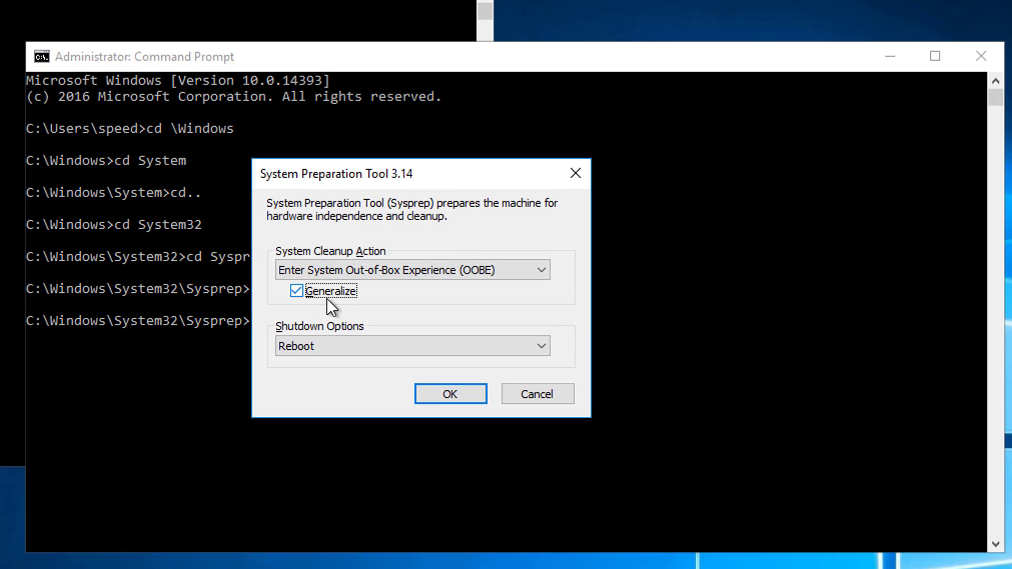
click(381, 347)
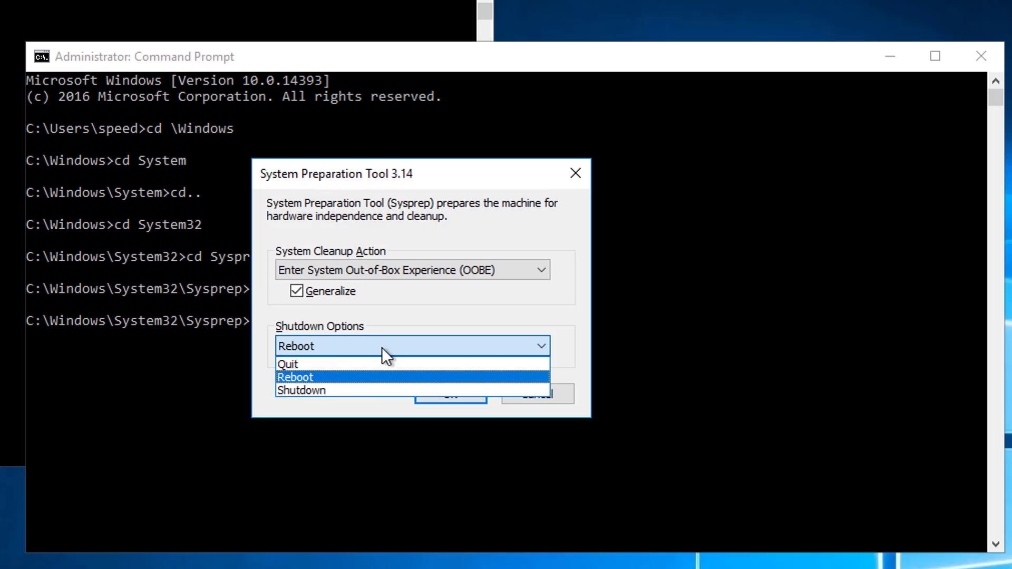
click(355, 393)
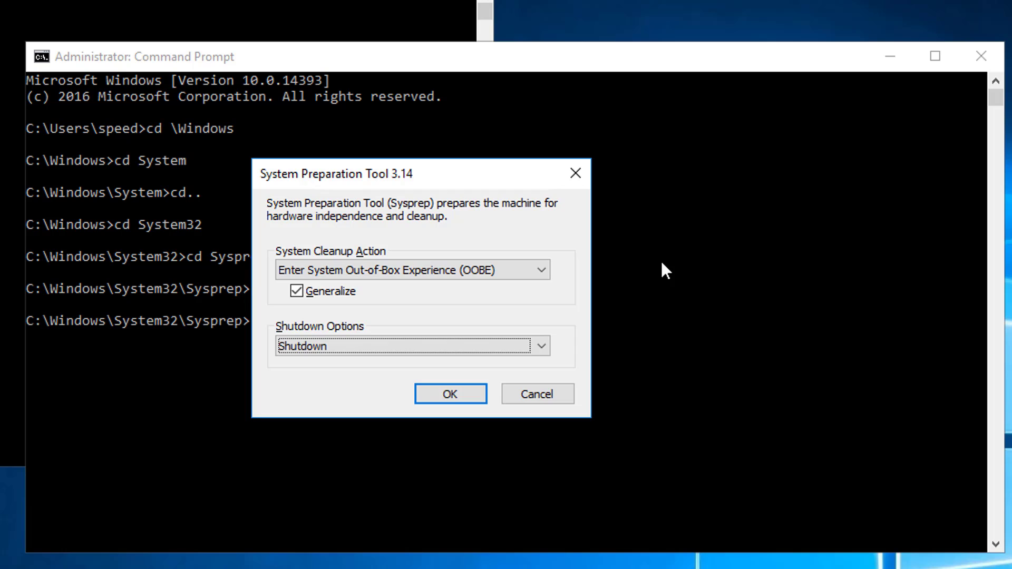
click(455, 397)
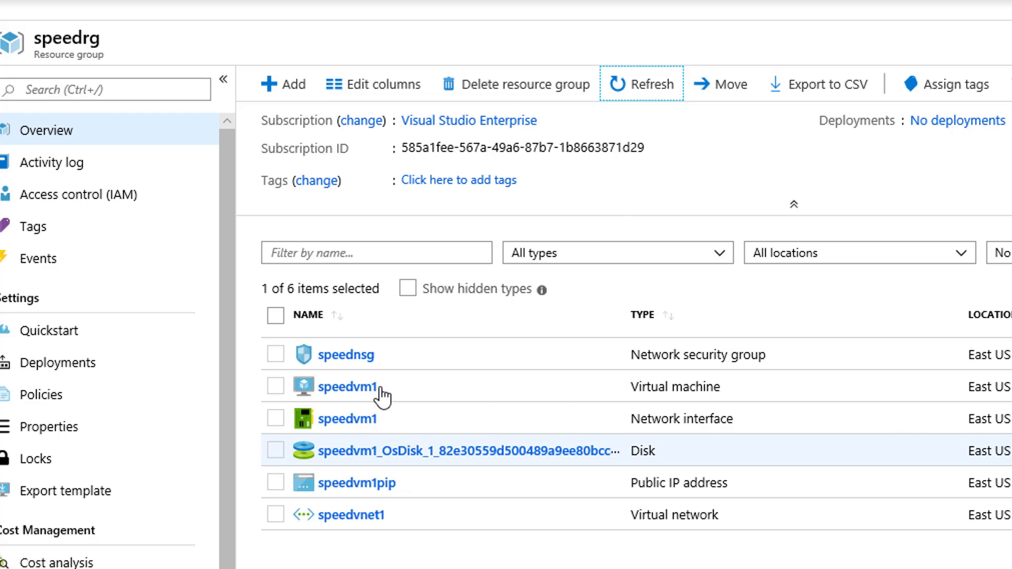
Step: Open the speedvm1 virtual machine in speedrg and choose Capture
click(351, 388)
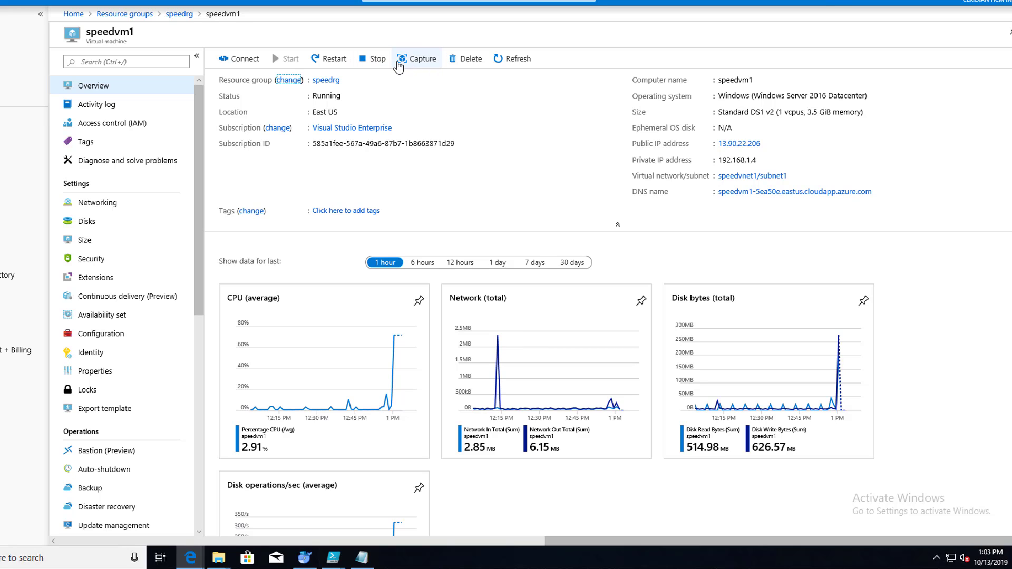
click(414, 62)
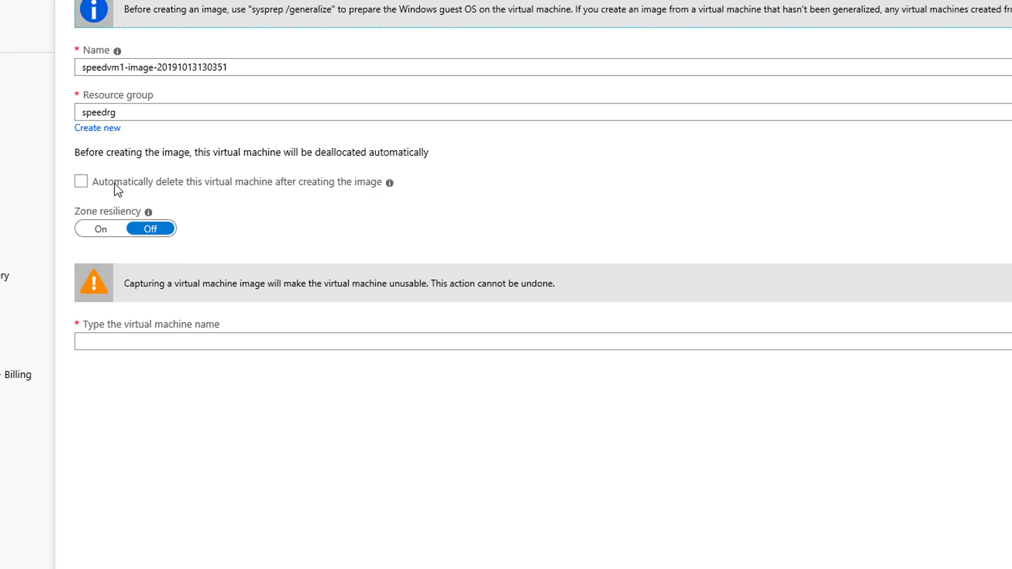
Step: Read the info balloons about generalized VMs and automatic VM deletion
click(389, 184)
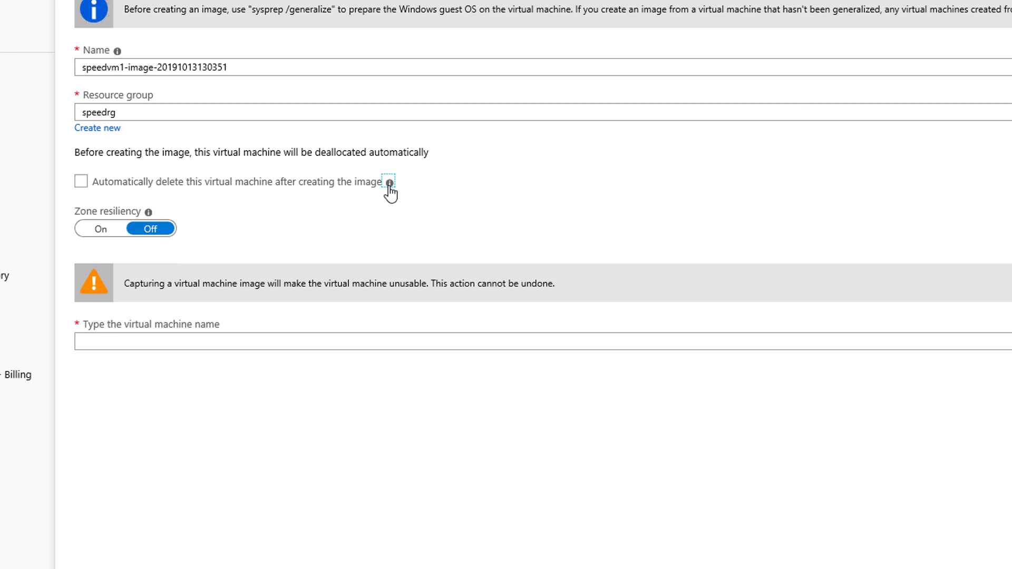
click(391, 185)
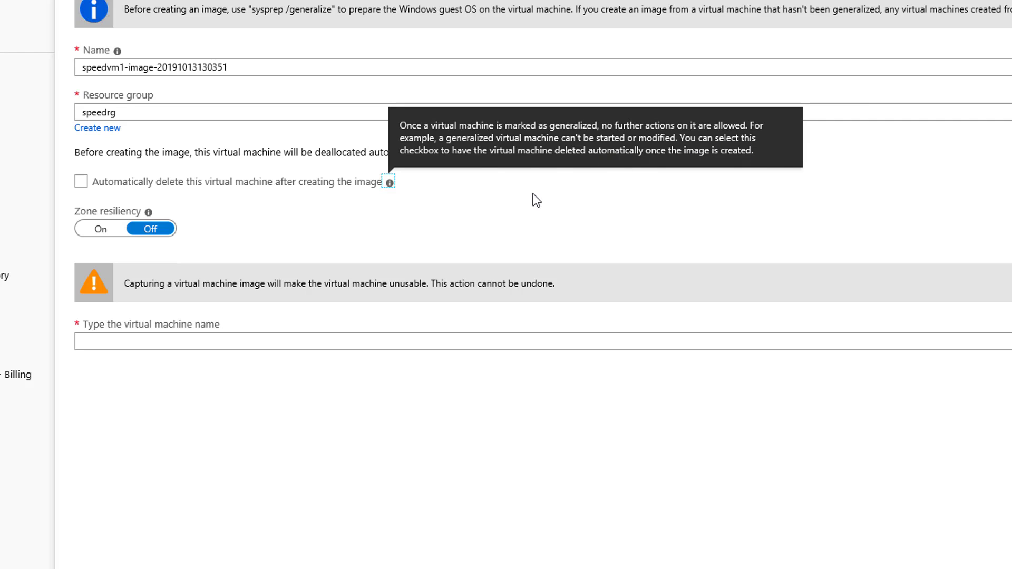
click(346, 185)
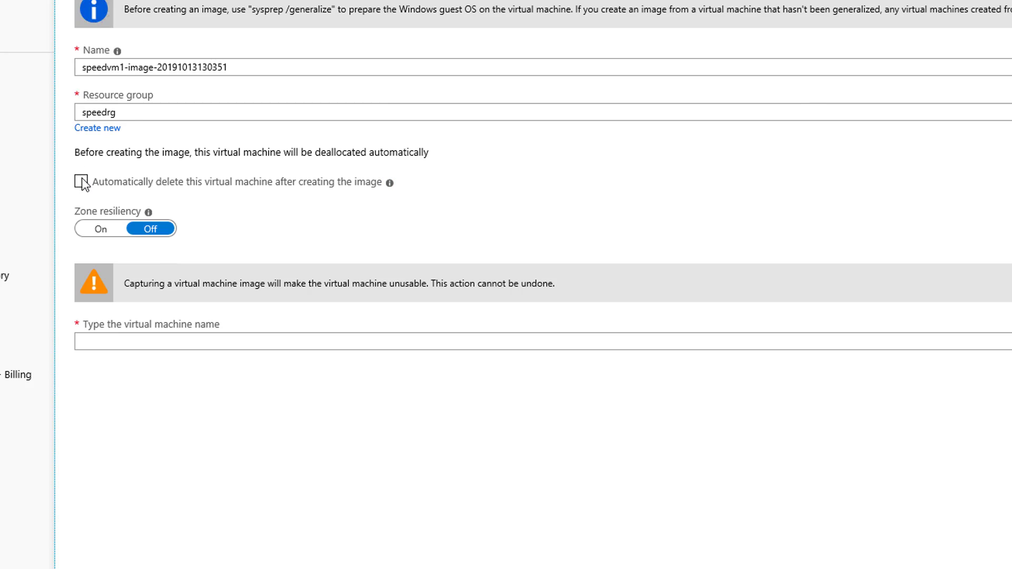
Step: Enable automatic deletion of speedvm1, confirm its name, and create the image
click(435, 173)
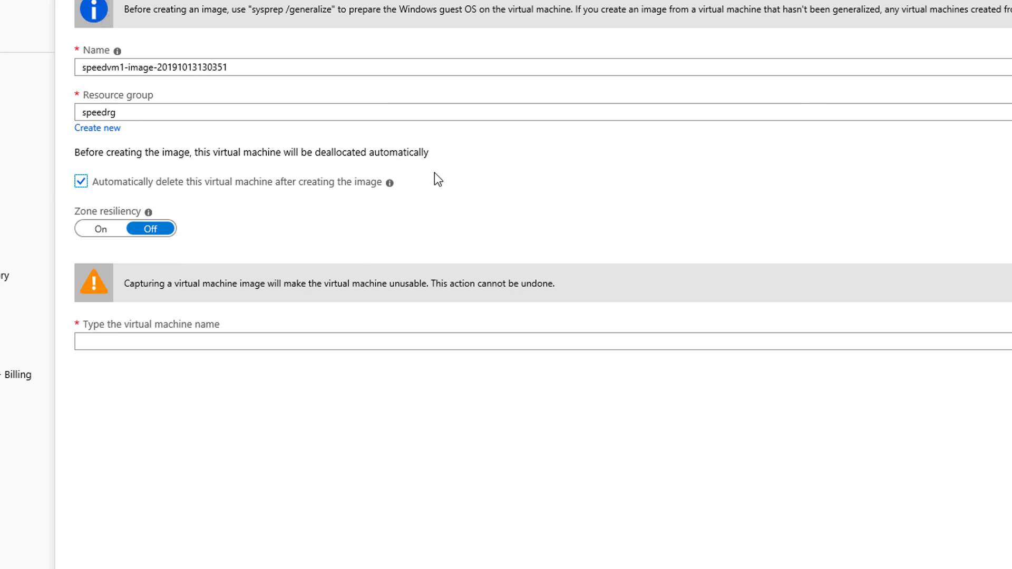
click(199, 338)
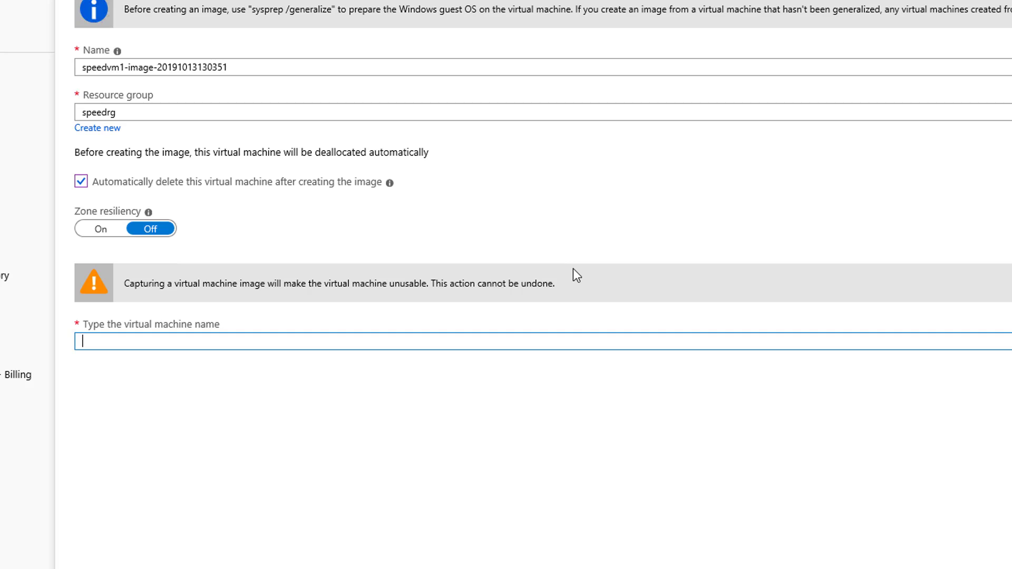
text(speedvm1)
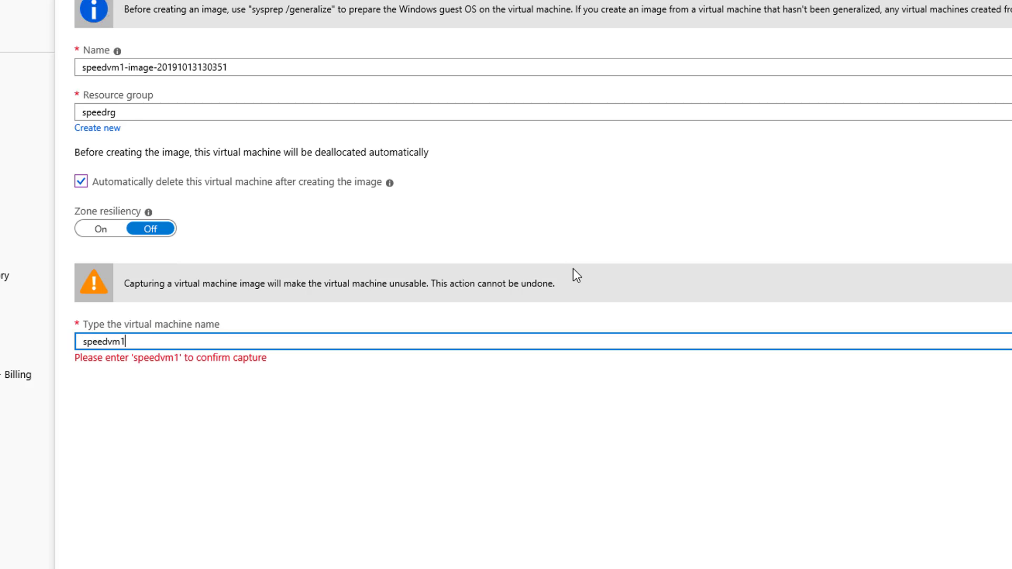
click(455, 426)
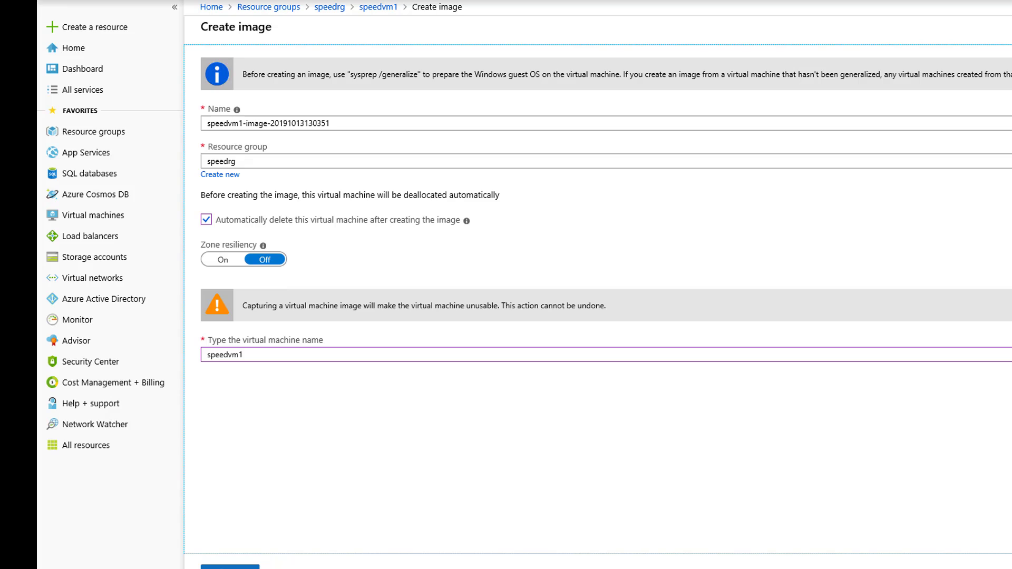
click(231, 568)
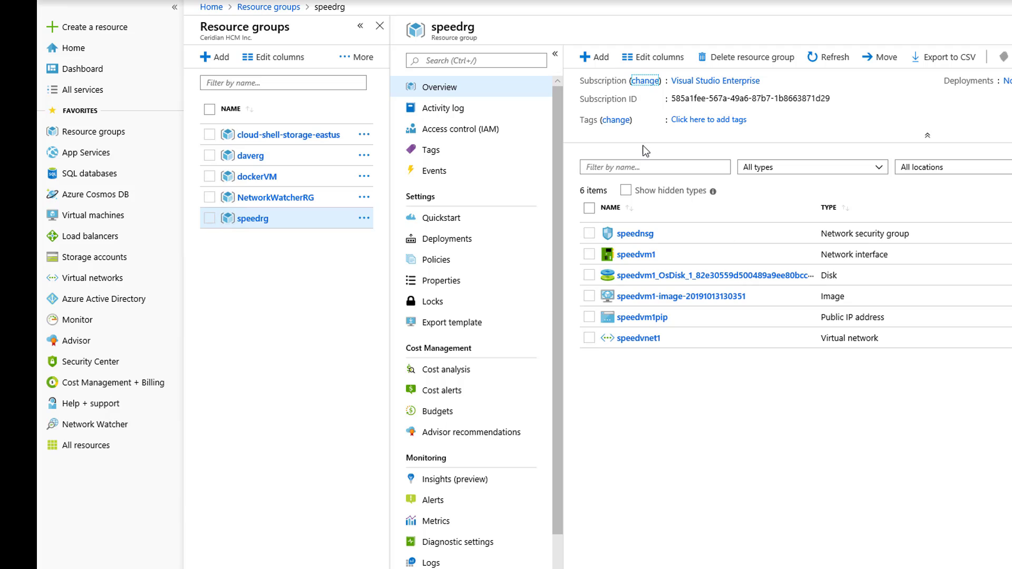
Step: Add a new resource to speedrg by searching the Marketplace for 'windows vm'
click(591, 57)
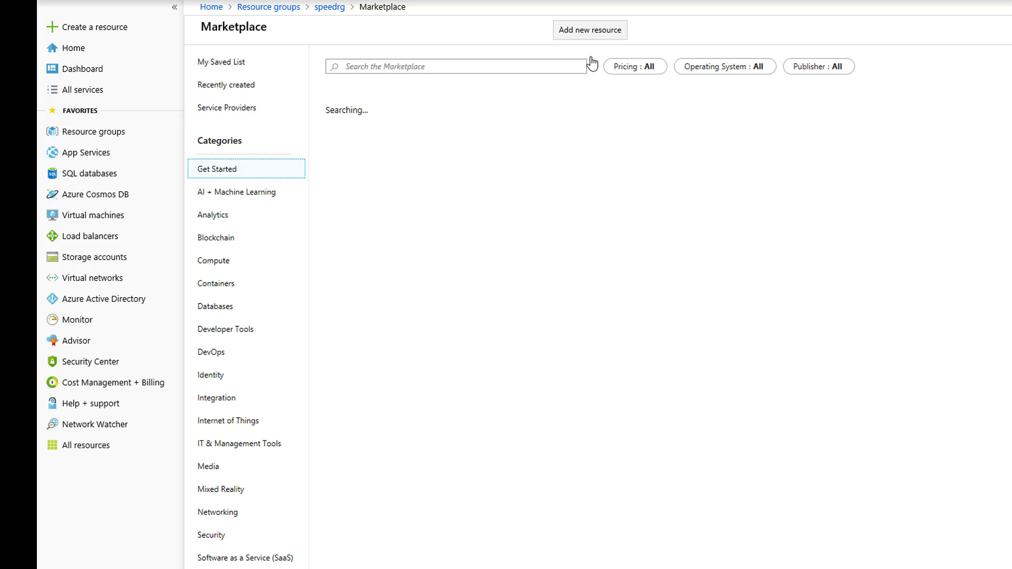
click(381, 68)
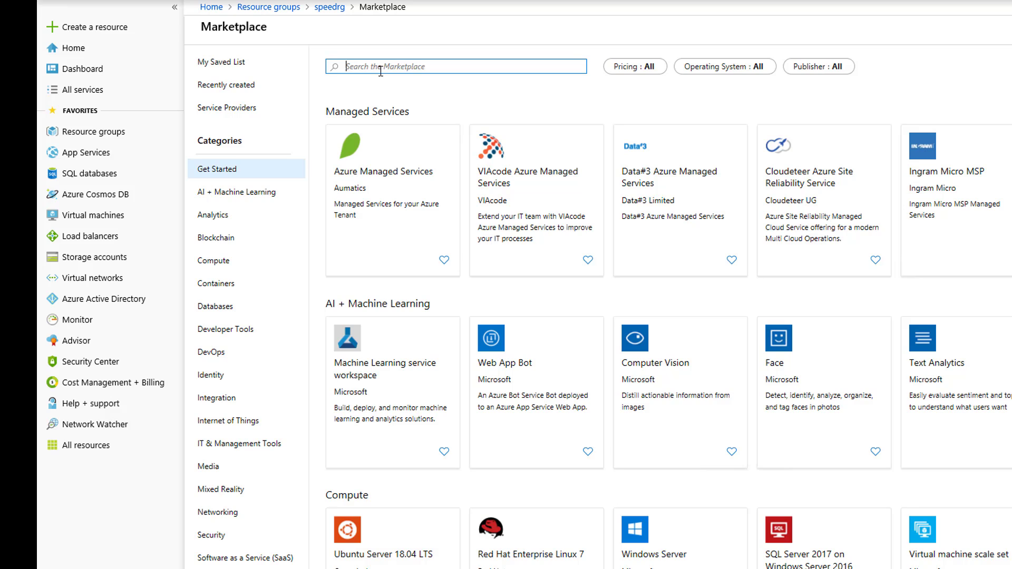
text(windows vm)
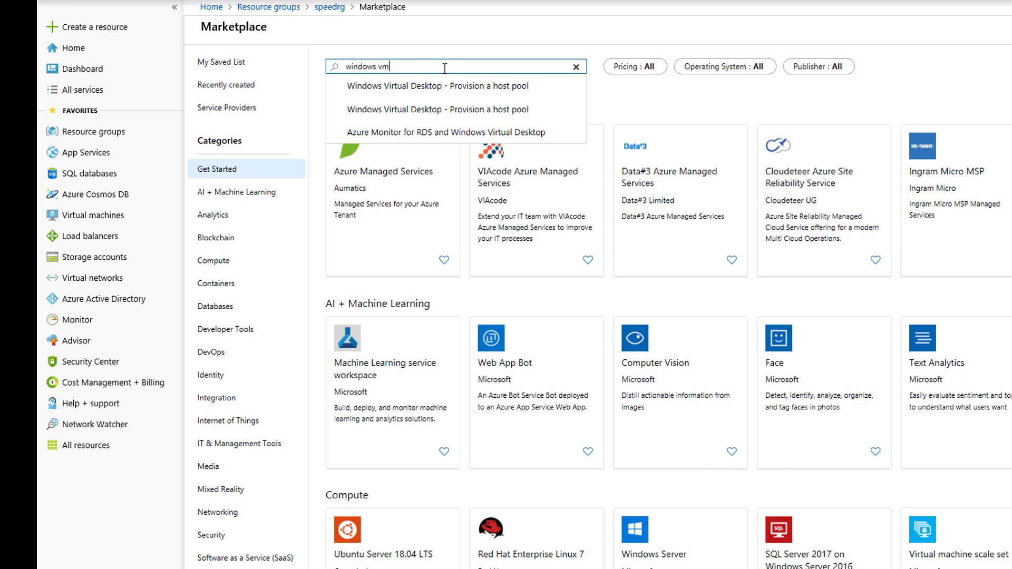
click(407, 88)
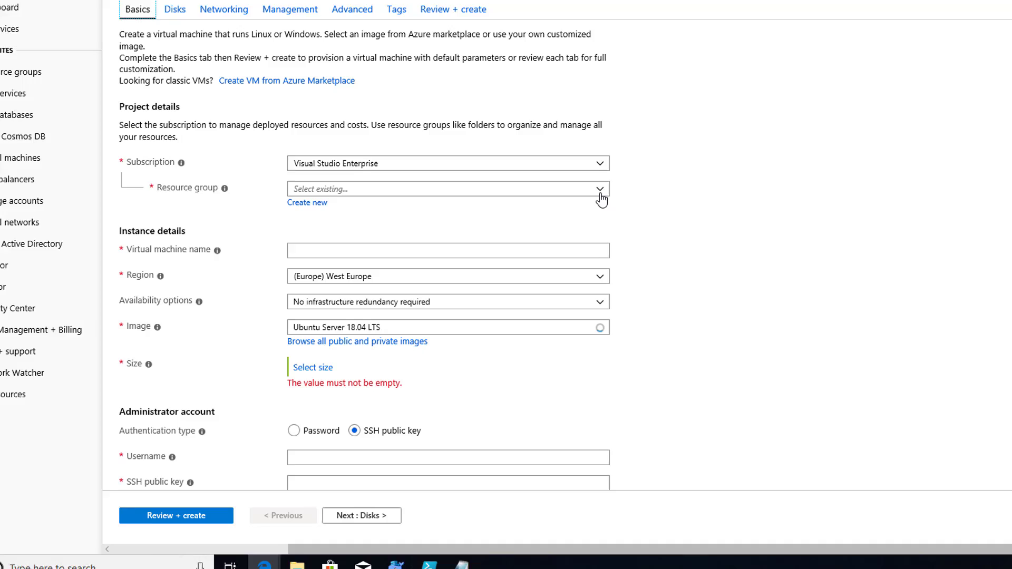
Step: Set resource group speedrg and region (US) East US, leaving the Ubuntu 18.04 image unchanged
click(601, 191)
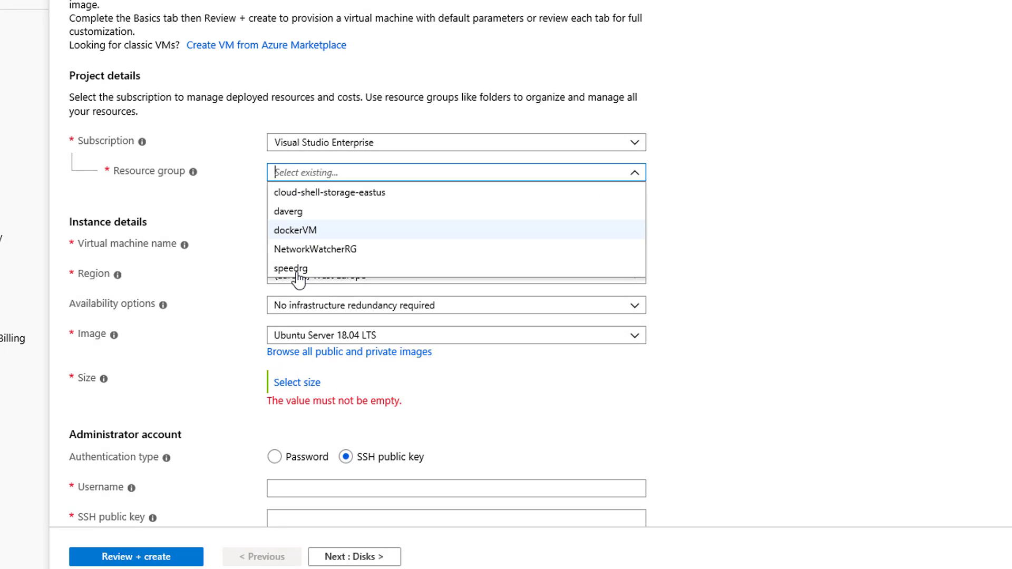
double_click(768, 210)
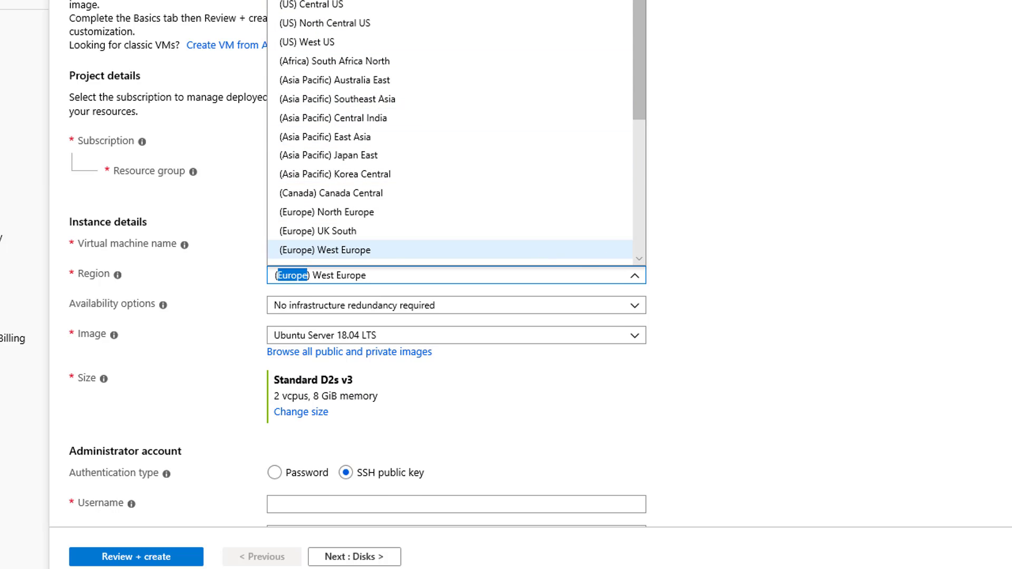
click(311, 1)
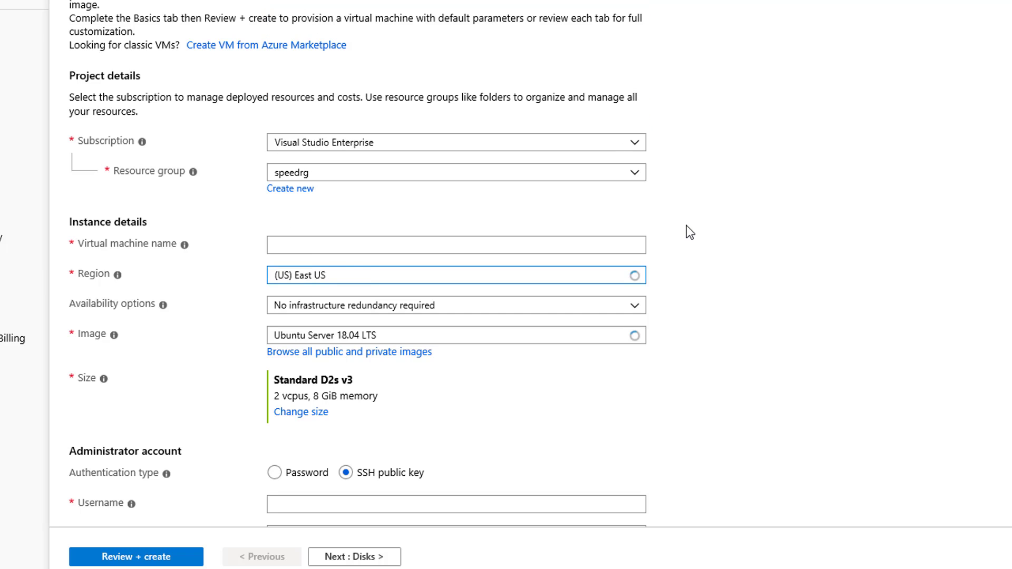
scroll(682, 260, down, 3)
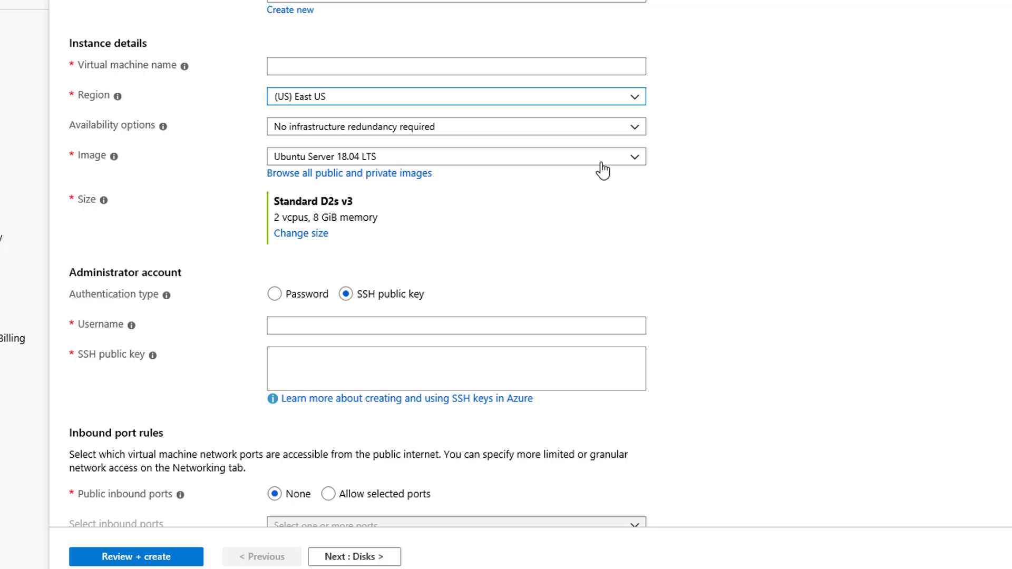
click(635, 158)
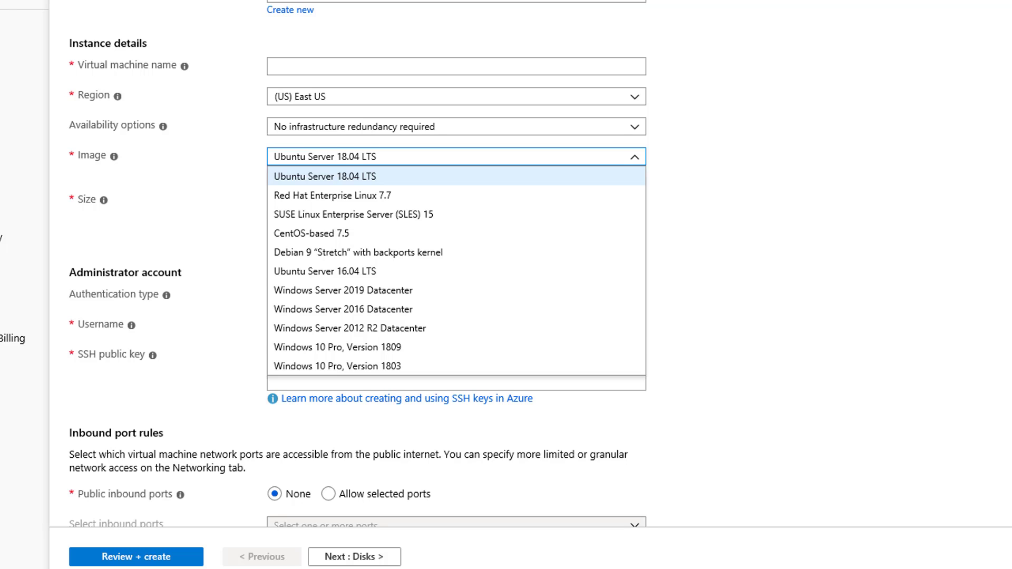
click(795, 359)
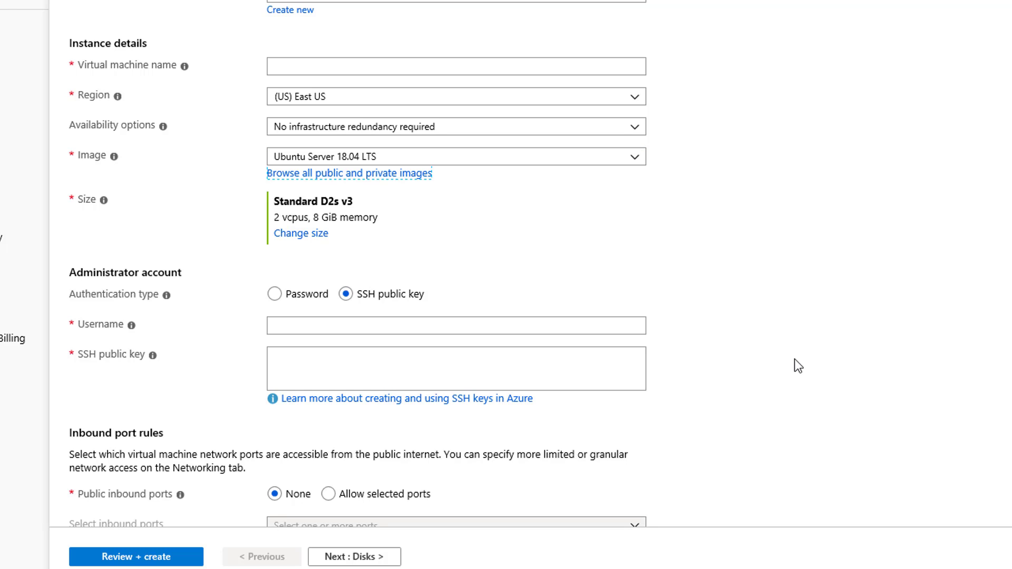
click(342, 177)
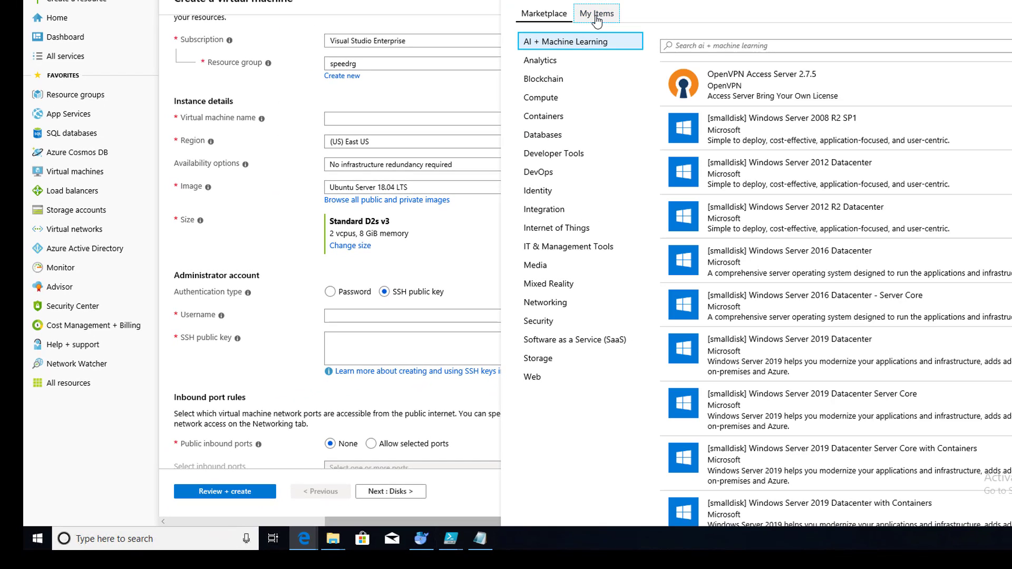
click(597, 16)
click(721, 79)
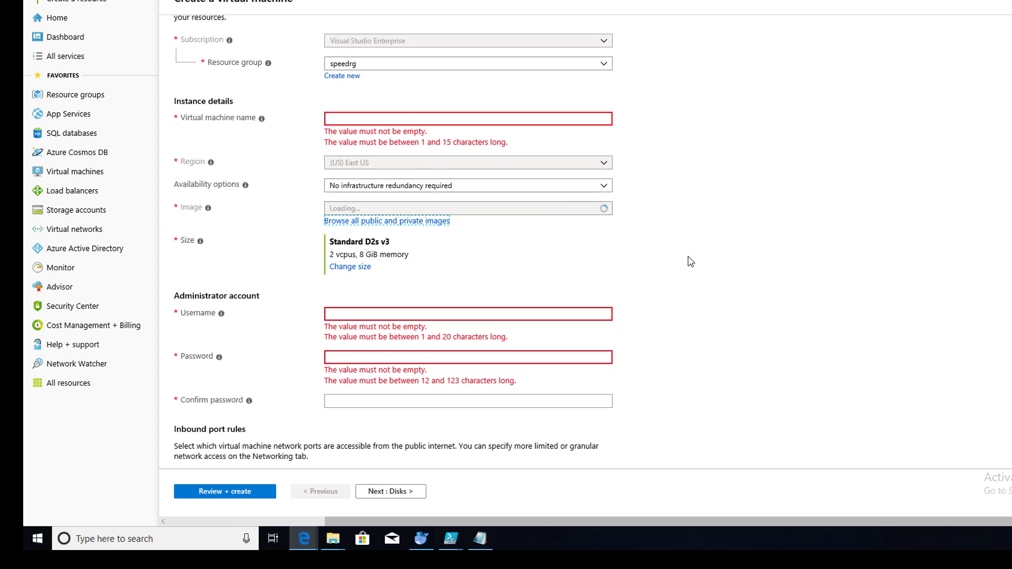
Step: Name the virtual machine imagevm1
click(402, 120)
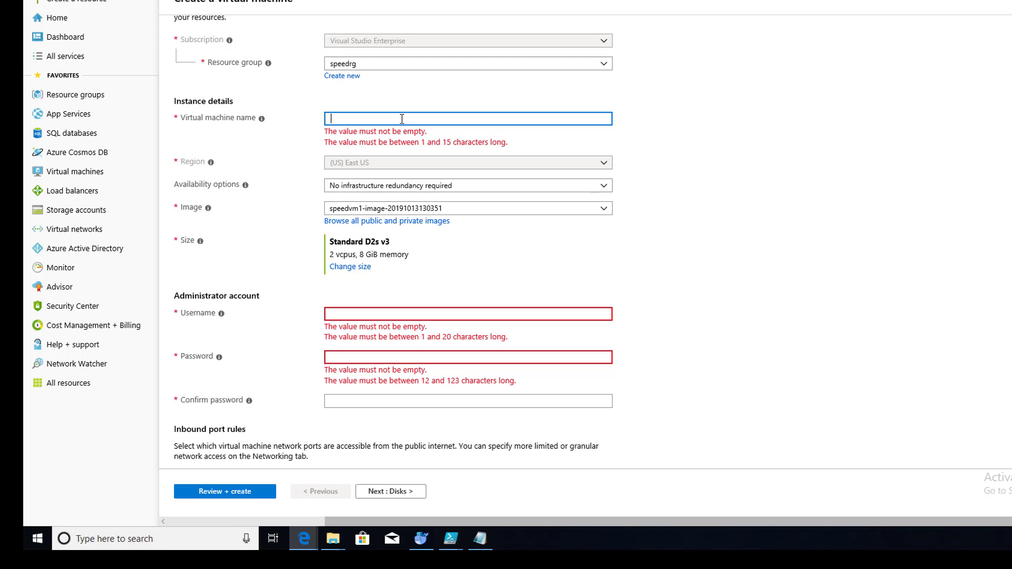
text(image)
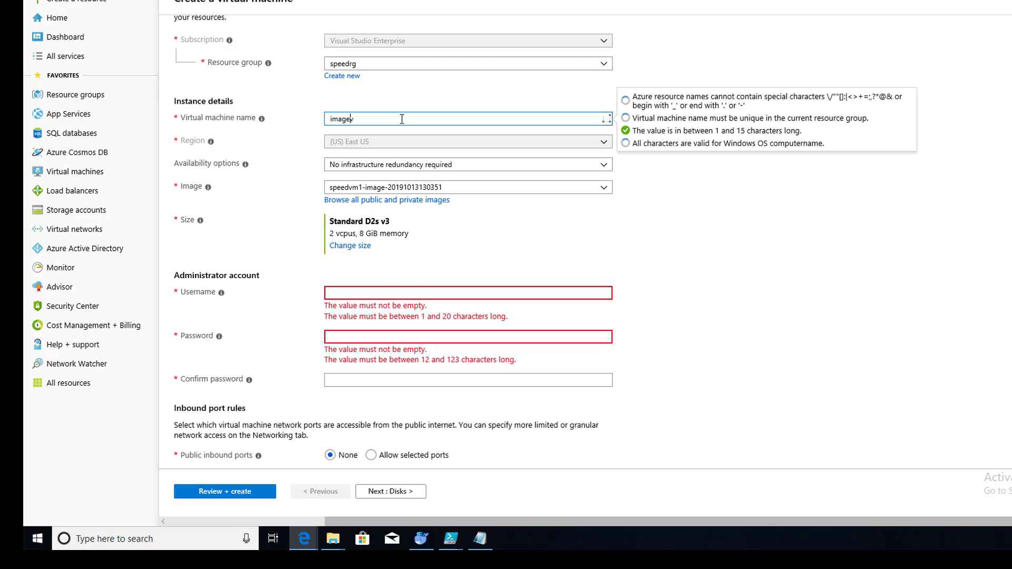
text(vm1)
click(591, 246)
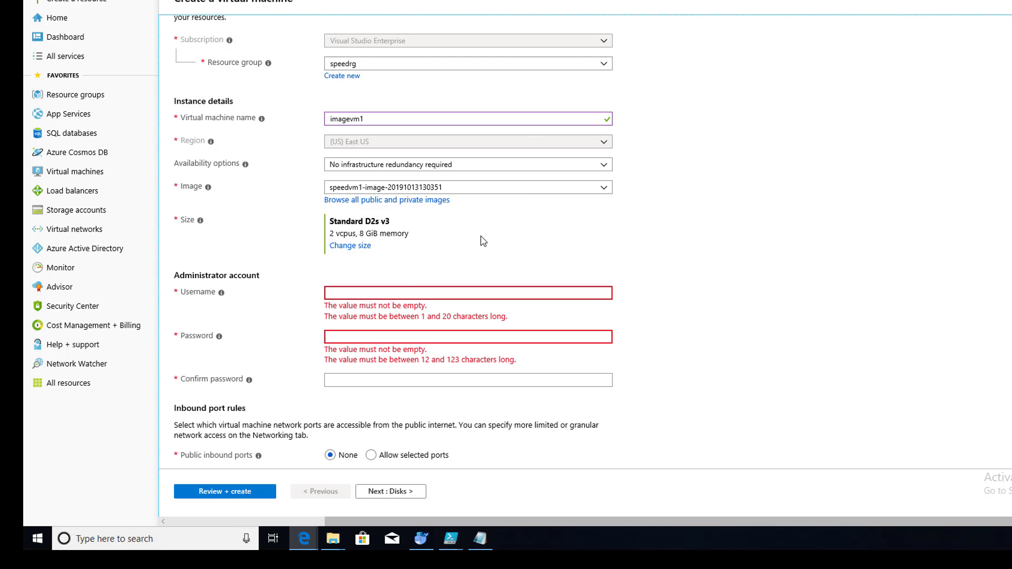
Step: Enter the admin username and password, with a confirmation password that doesn't match
scroll(482, 242, down, 3)
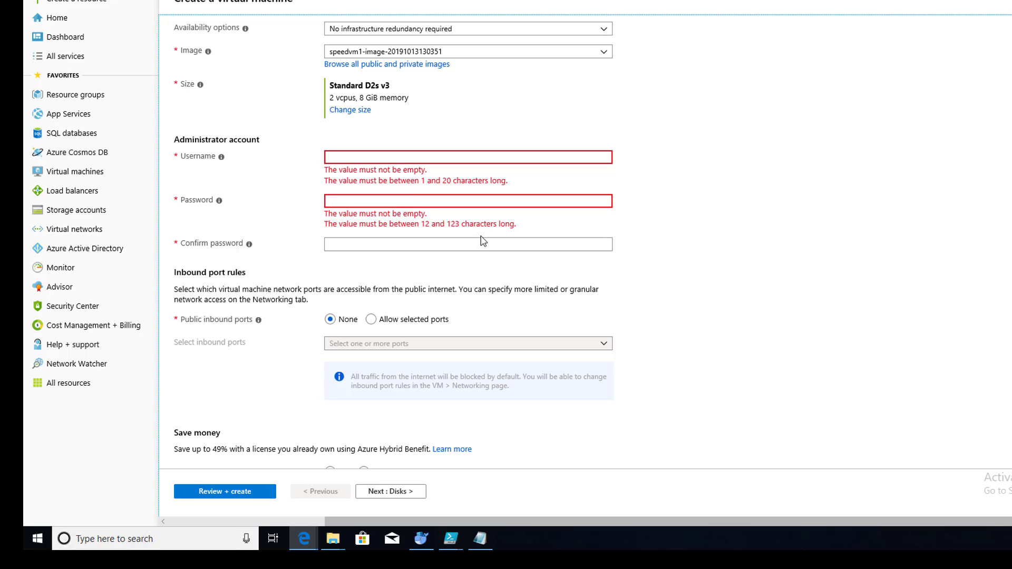
click(370, 156)
text(speed)
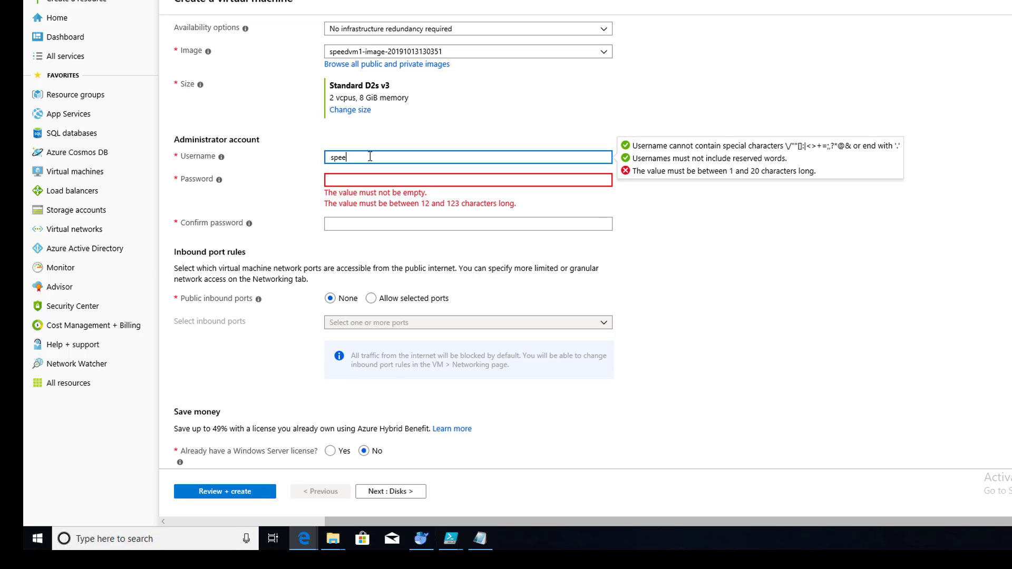
key(Tab)
text(P)
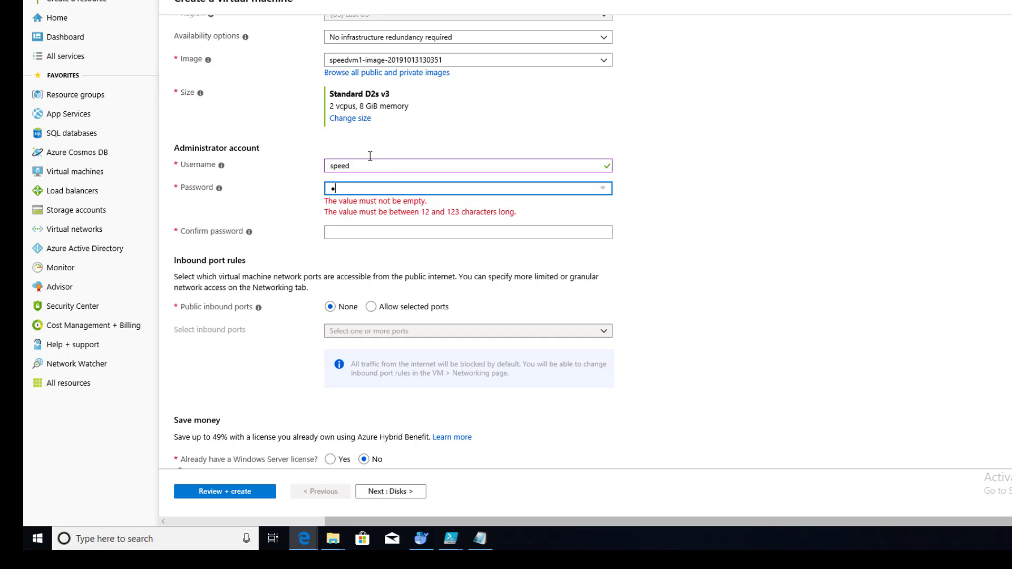
text(assword12)
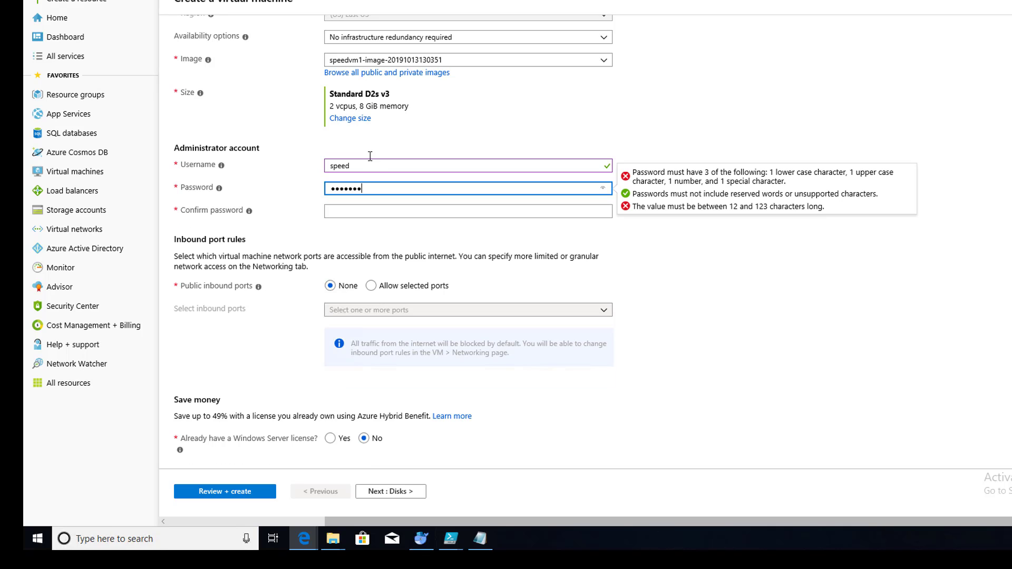
text(23!)
click(357, 210)
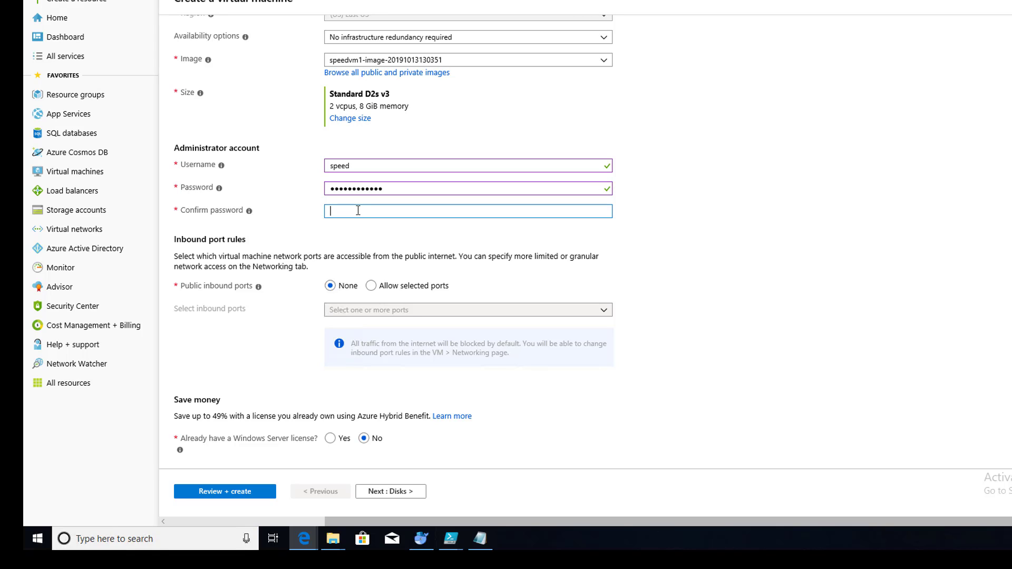
text(Password123)
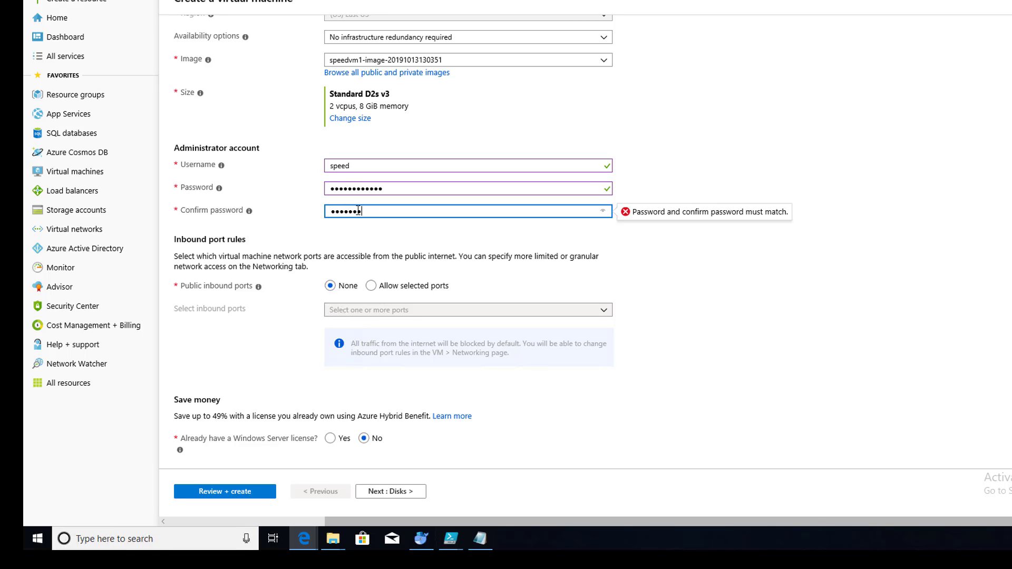
text(!)
click(791, 339)
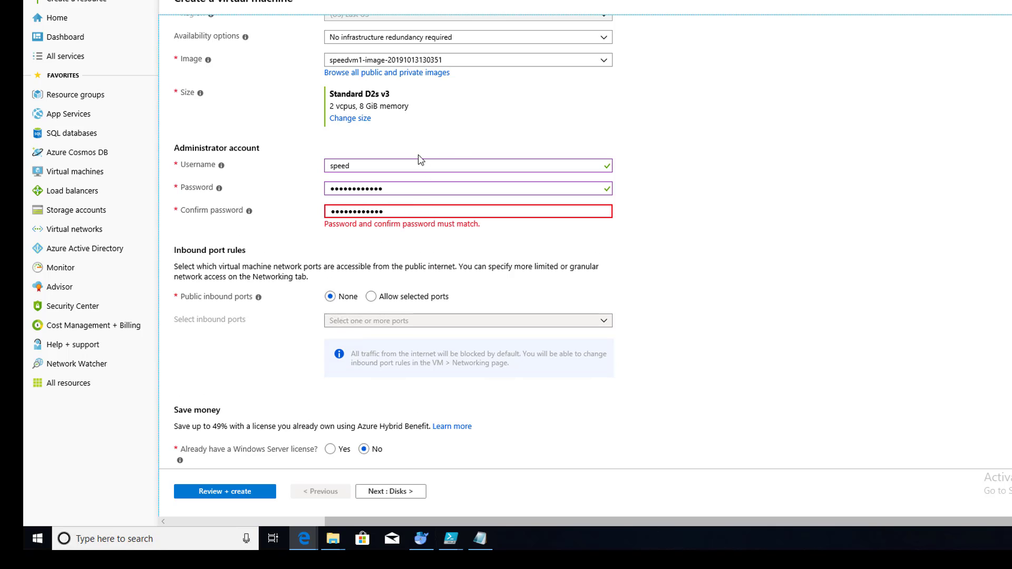
scroll(447, 164, up, 1)
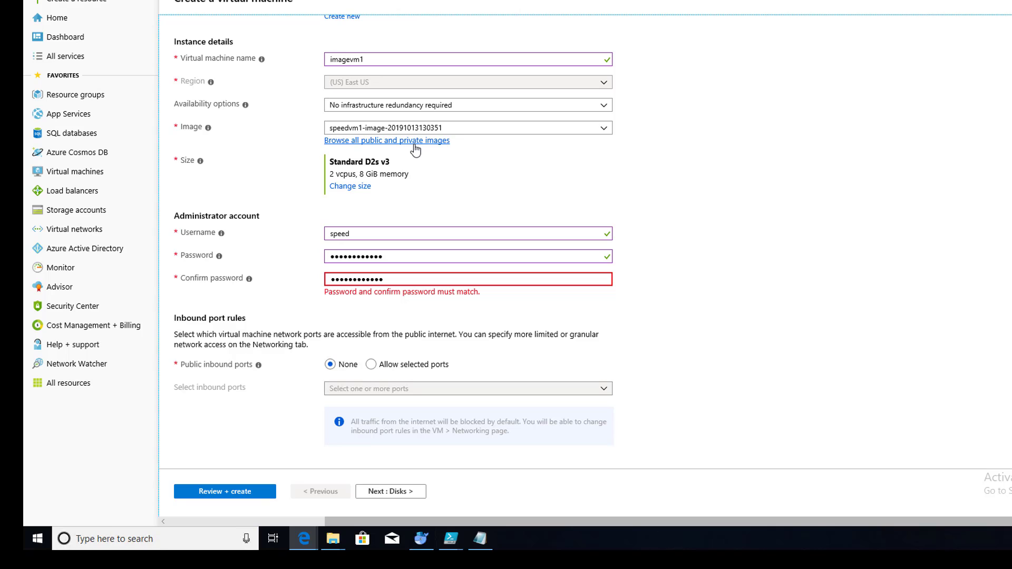
scroll(512, 153, down, 3)
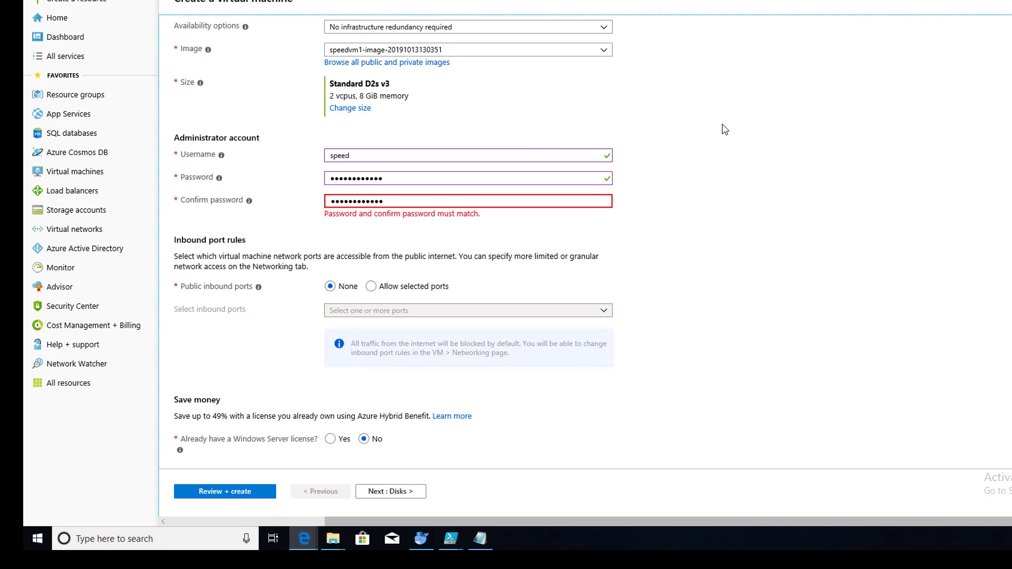
scroll(725, 129, up, 10)
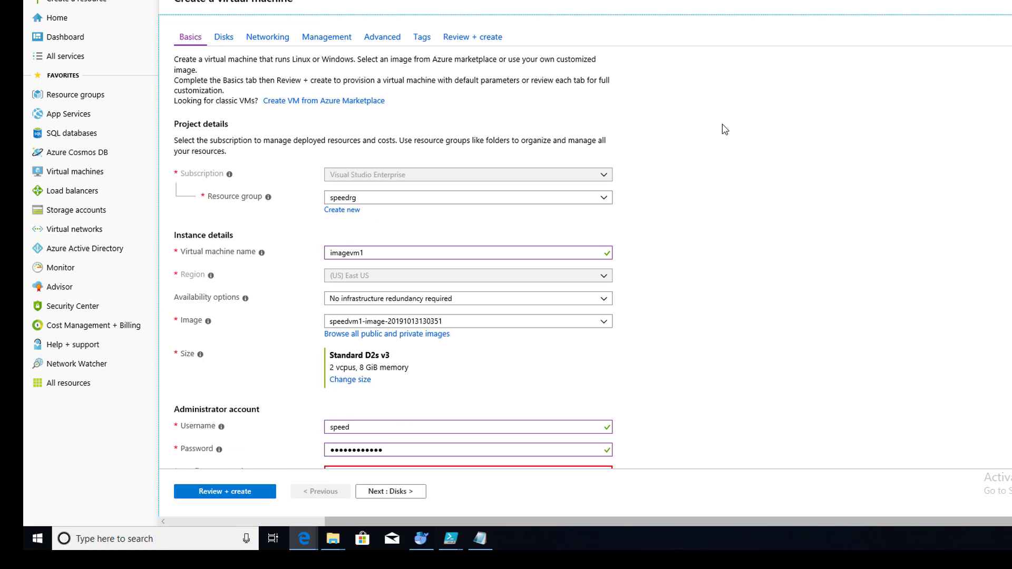
scroll(726, 129, down, 2)
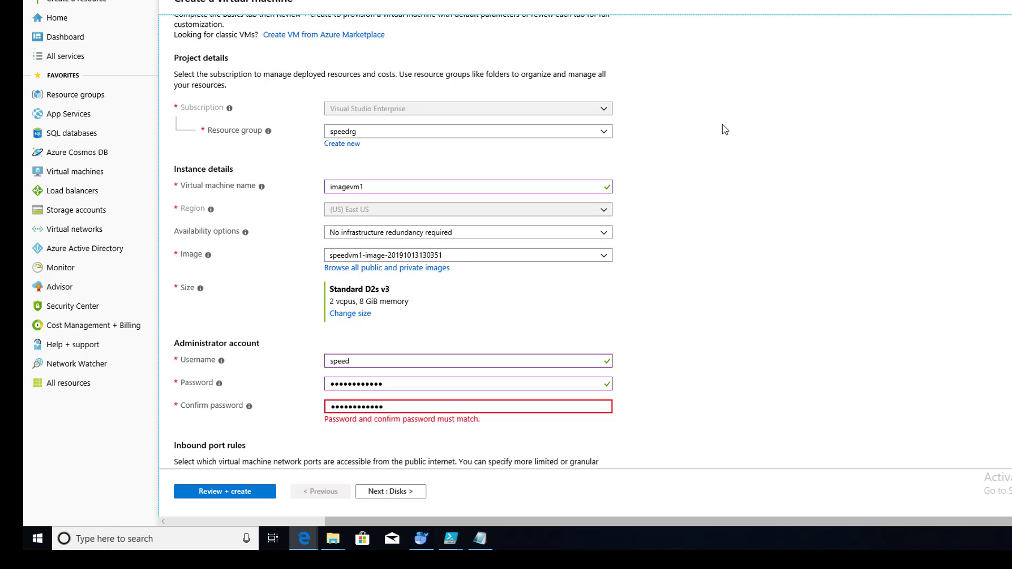
scroll(726, 130, up, 2)
scroll(725, 129, down, 2)
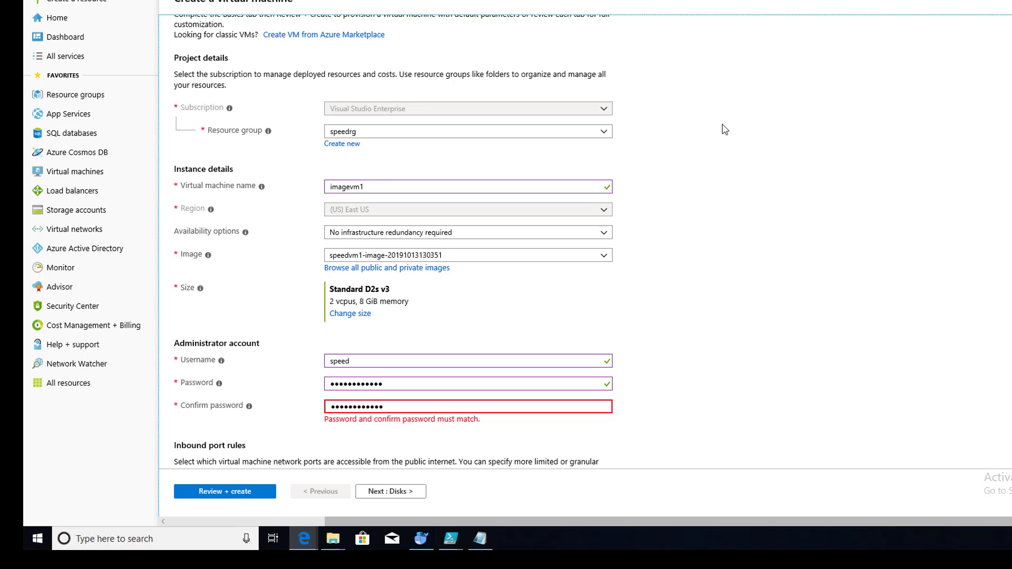